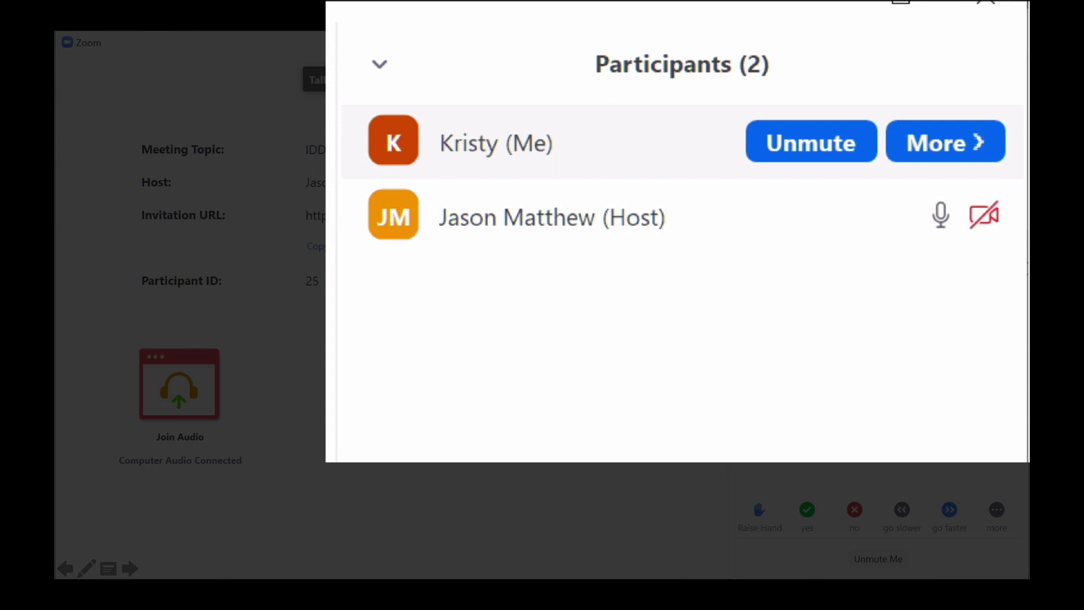
Open the More menu on Kristy (Me) in the Participants panel to reach Rename.
click(945, 143)
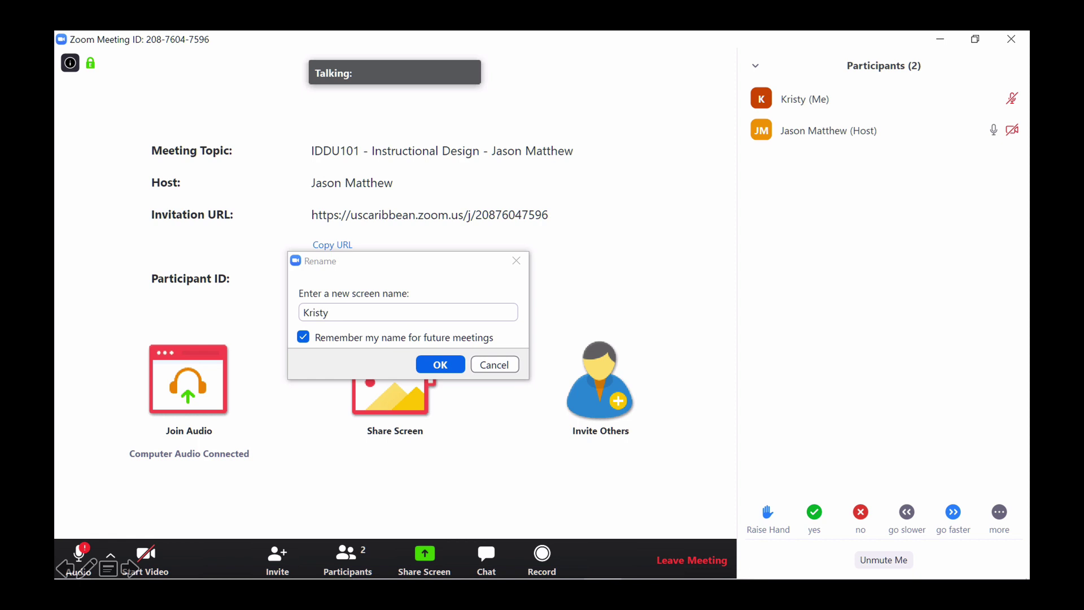
text( Reynald)
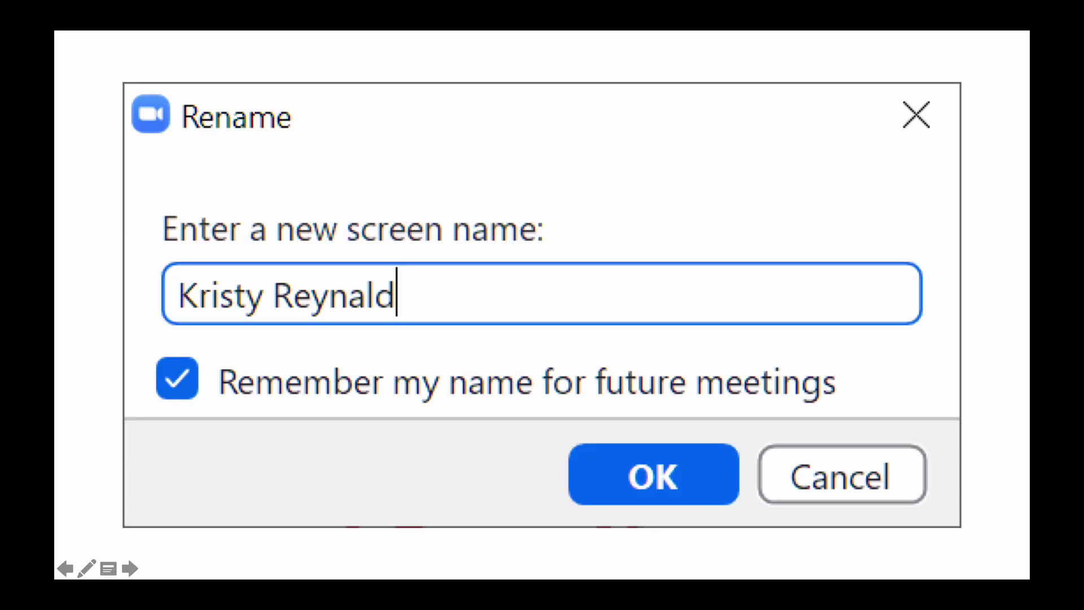